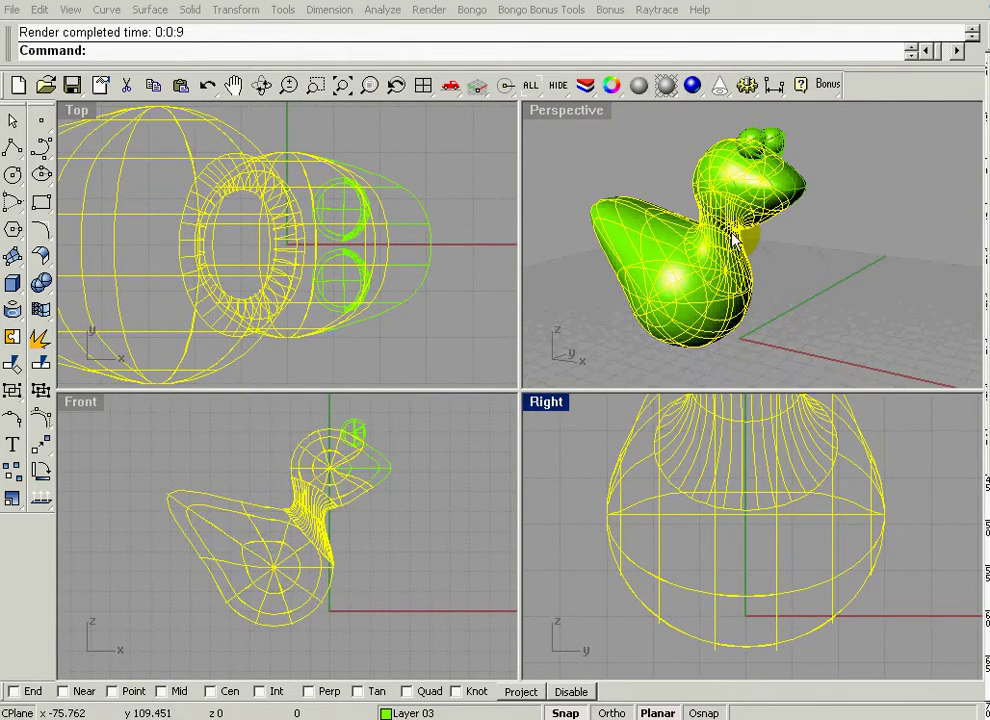
Restore the four-view layout, zoom all views to fit the duck, and orbit the Perspective view.
mouse_move(791, 265)
right_down()
mouse_move(658, 265)
mouse_move(791, 261)
right_up()
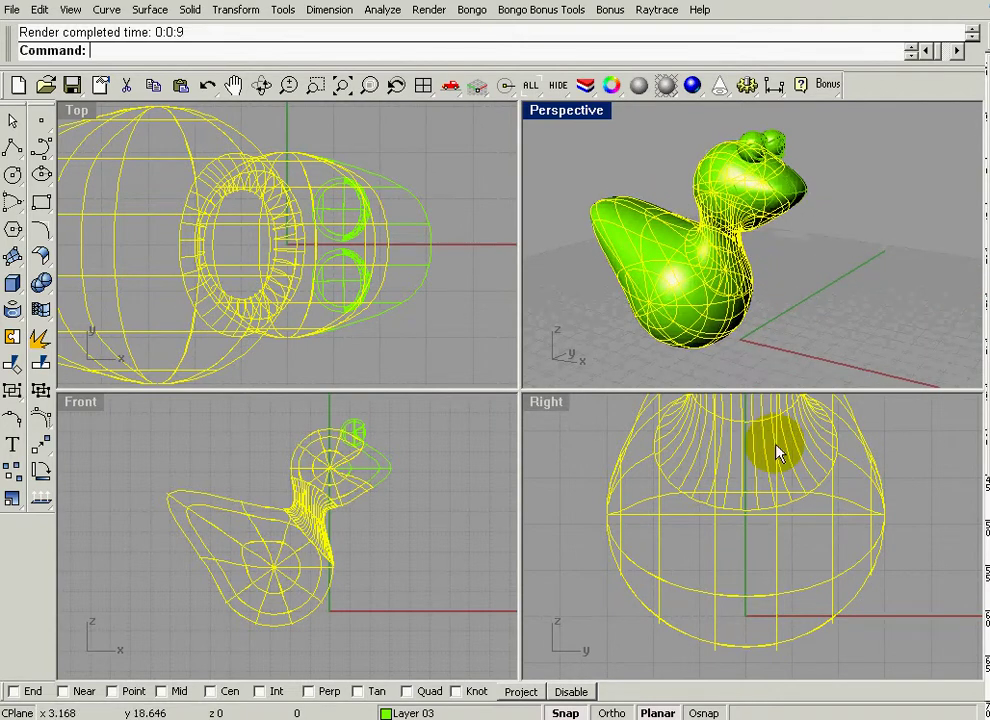
click(425, 88)
right_click(350, 88)
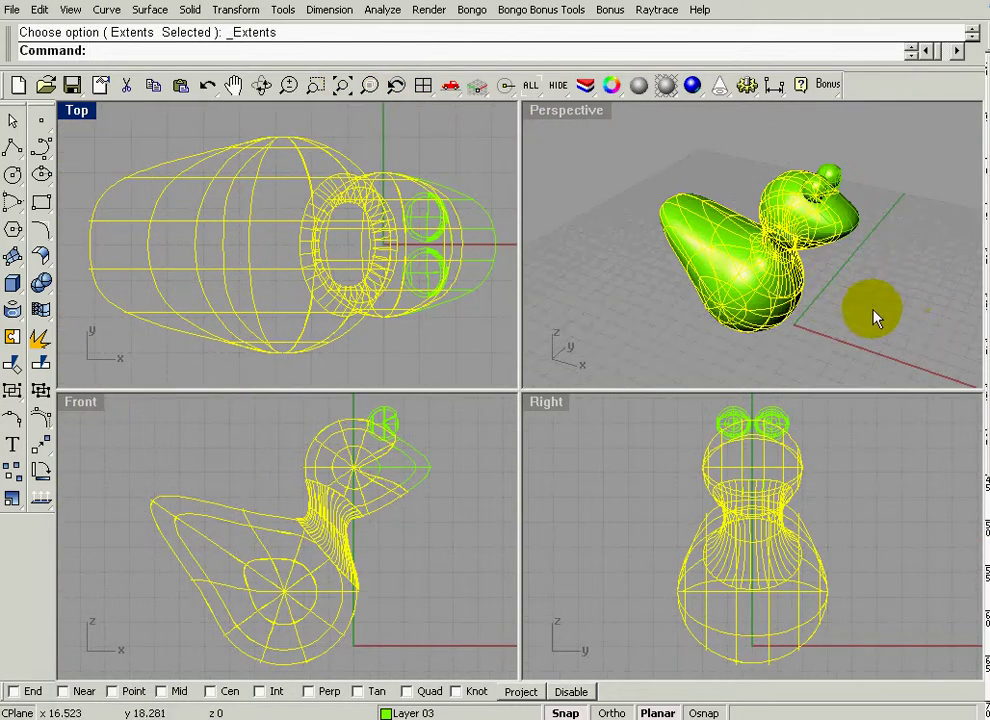
right_drag(830, 313, 683, 121)
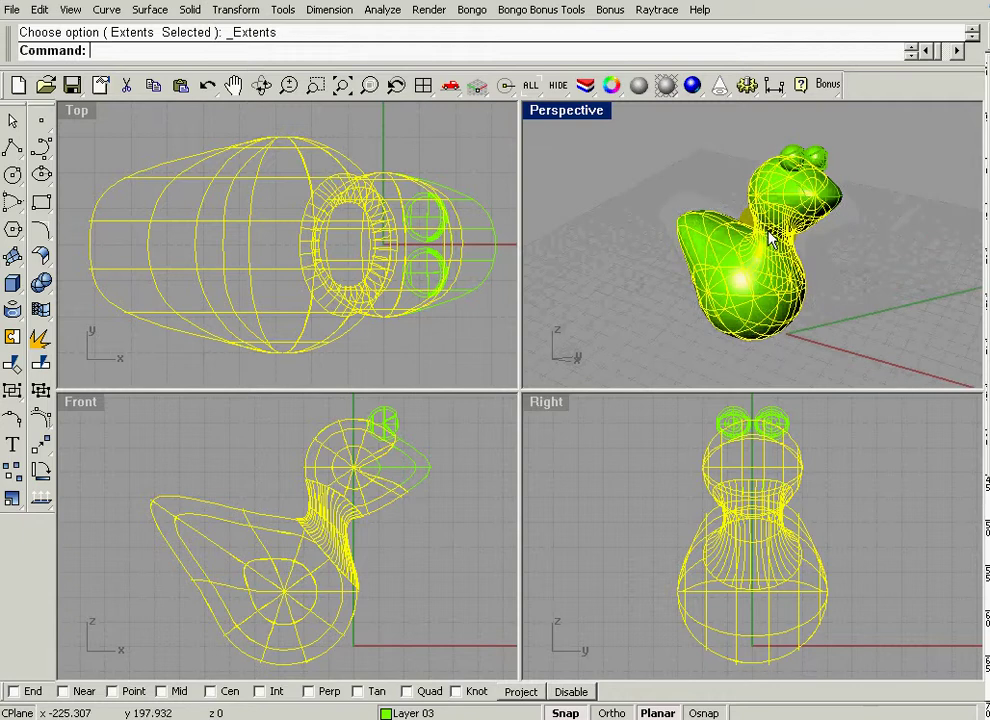
In Flamingo document properties, set a Custom resolution of width 750 and height 600.
right_click(693, 88)
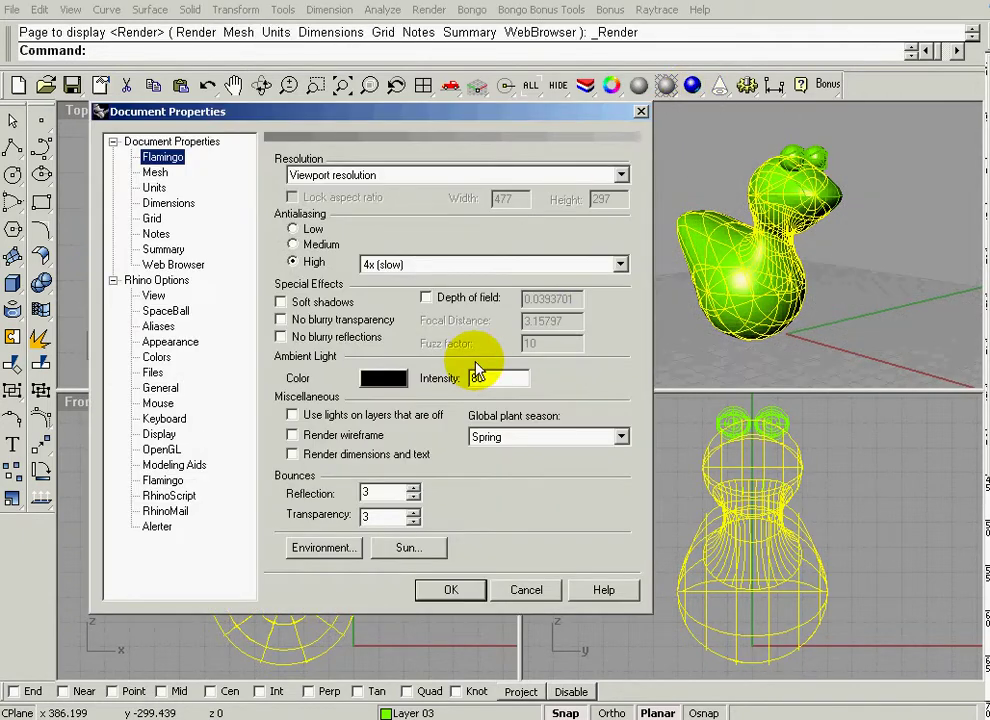
click(620, 176)
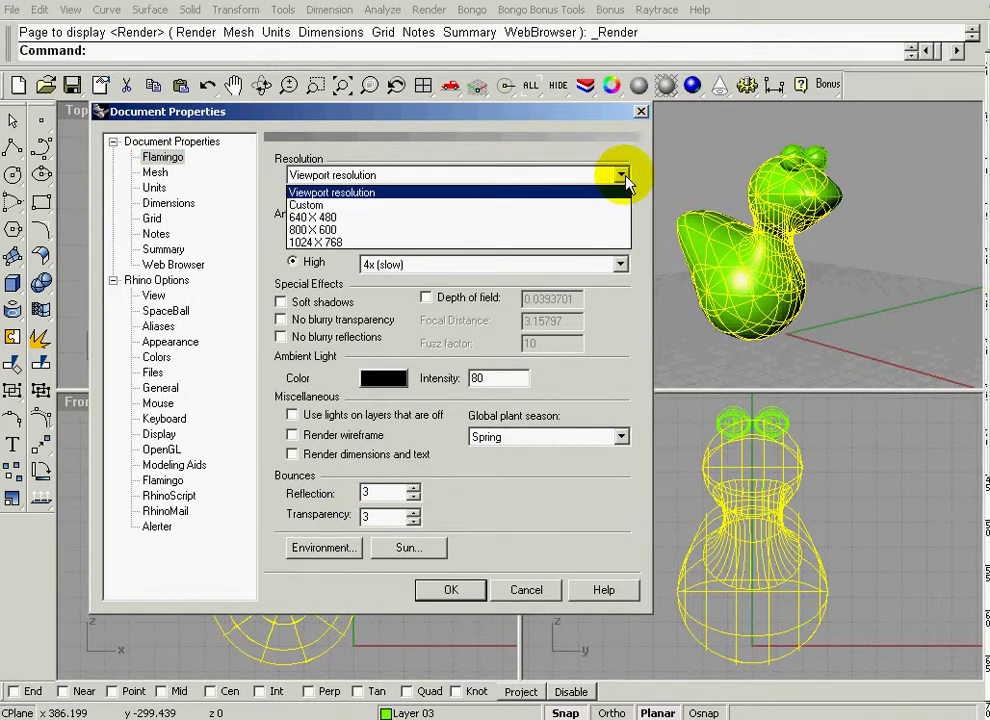
click(542, 205)
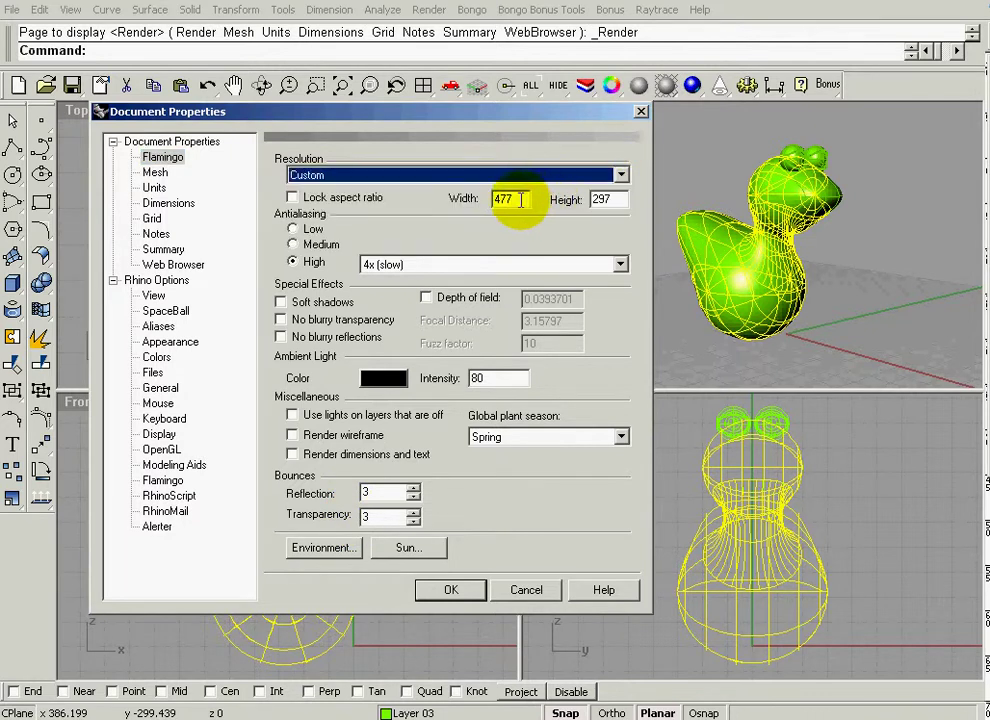
drag(519, 198, 478, 205)
text(750)
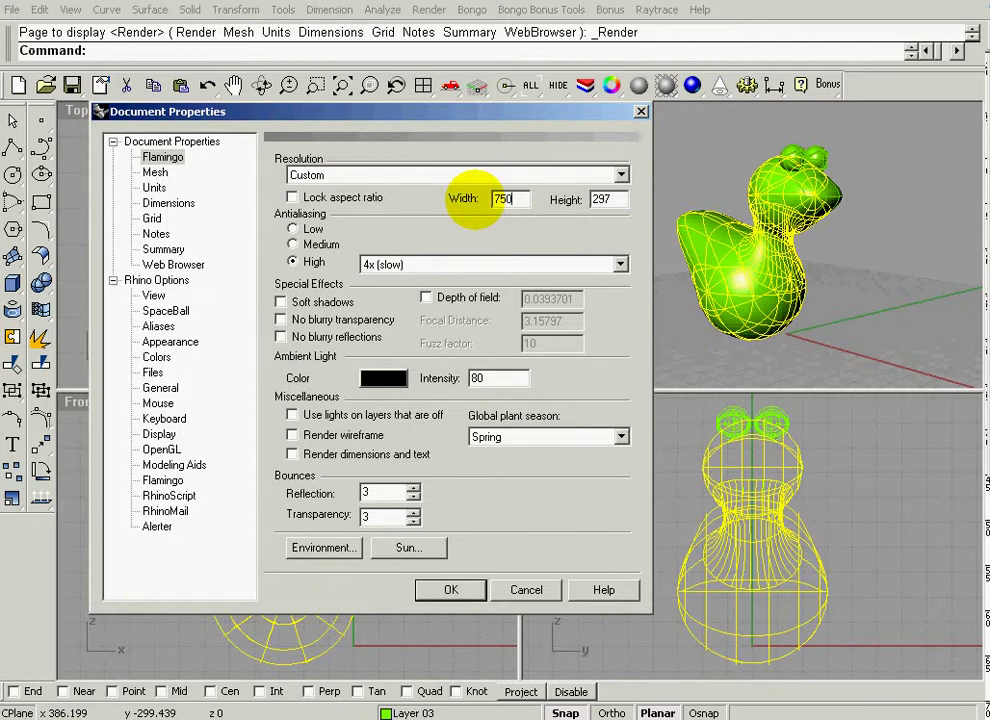
drag(608, 199, 541, 199)
text(600)
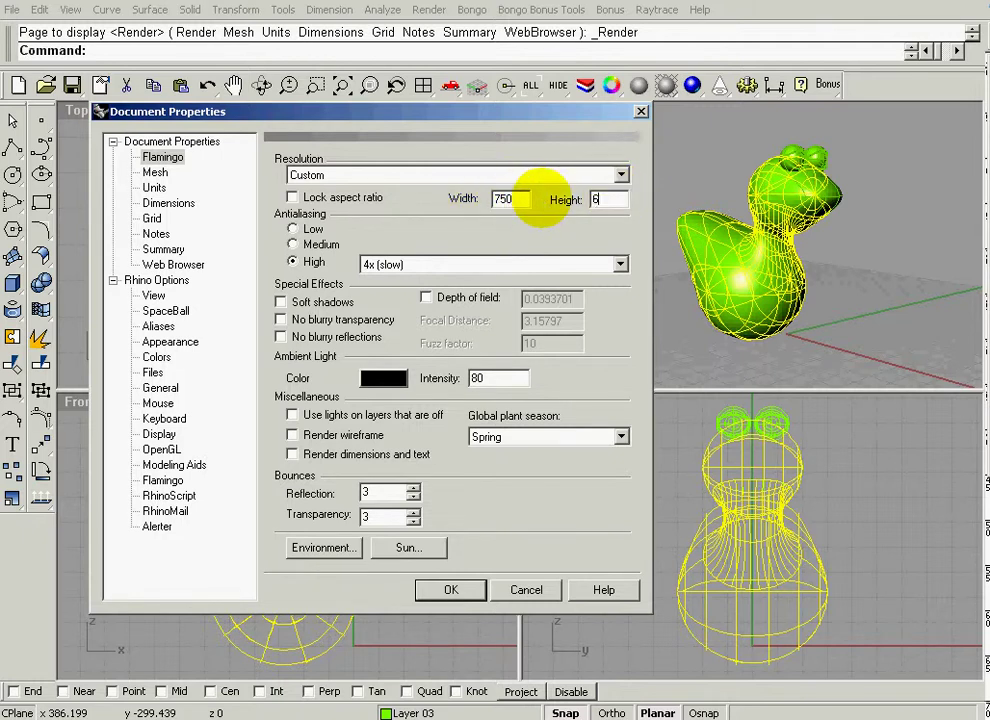
click(451, 589)
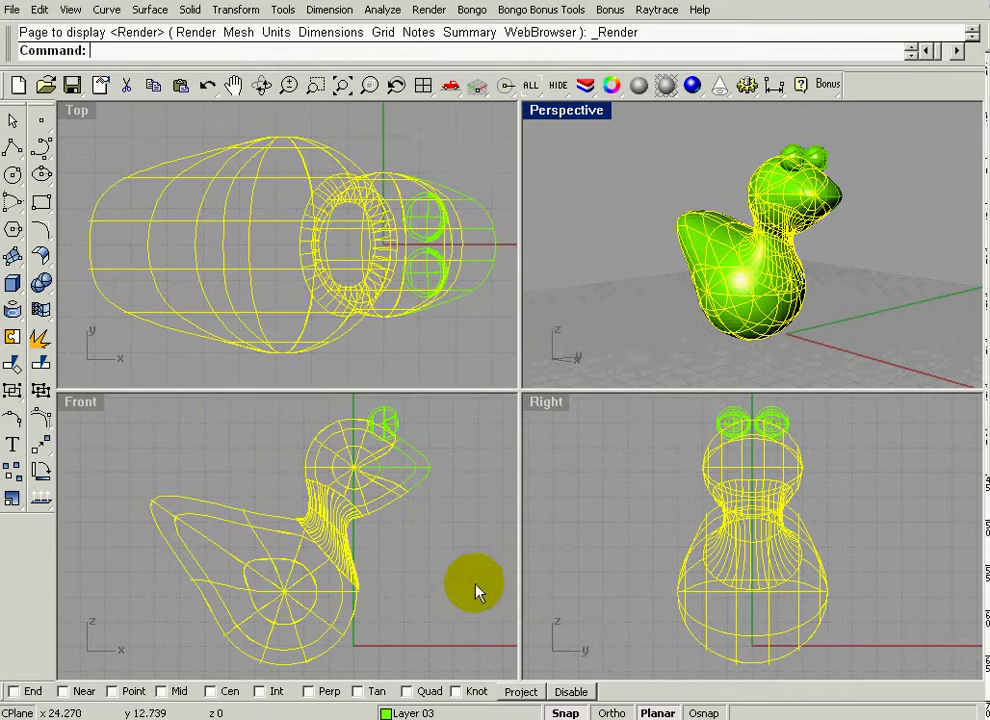
click(693, 87)
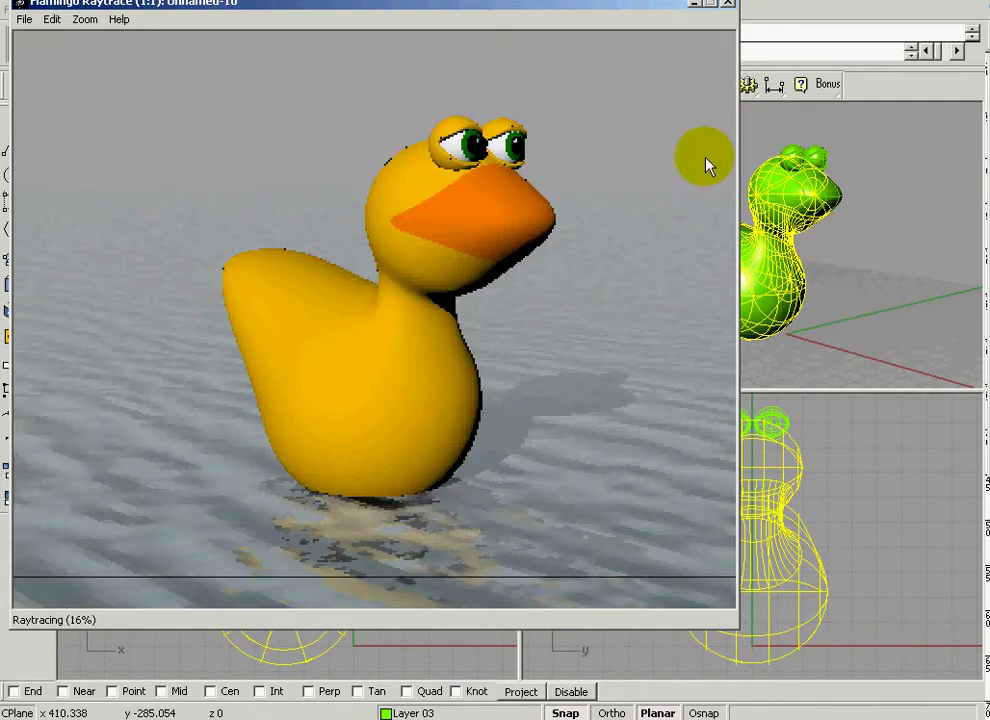
click(727, 4)
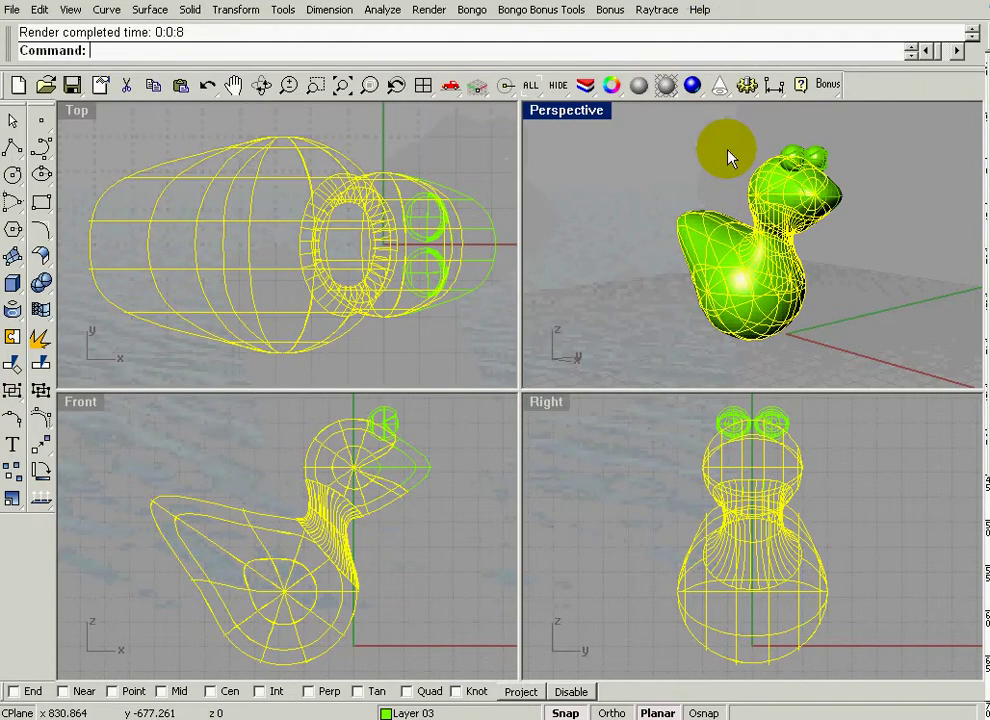
In the Flamingo environment, turn on sheet clouds coloured Turquoise.
right_click(694, 88)
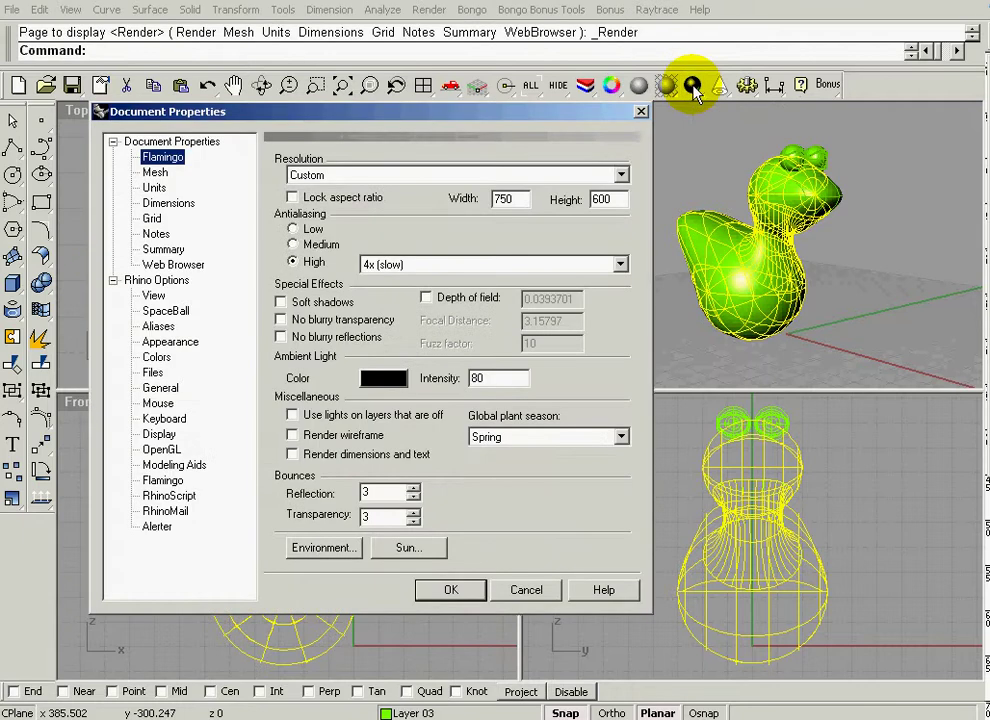
click(330, 550)
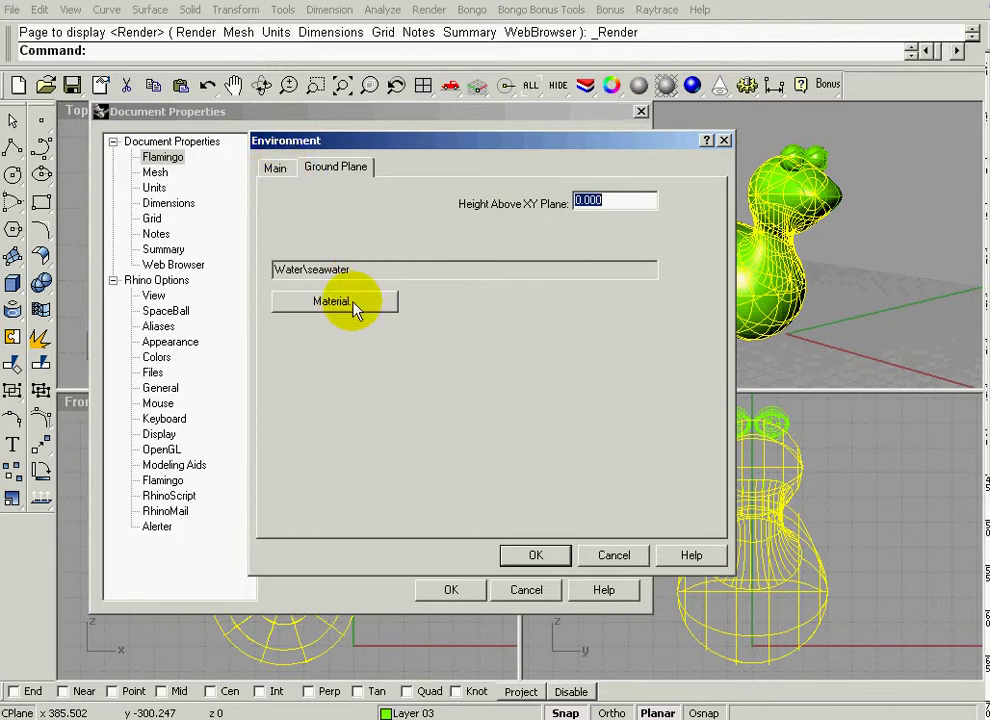
click(280, 170)
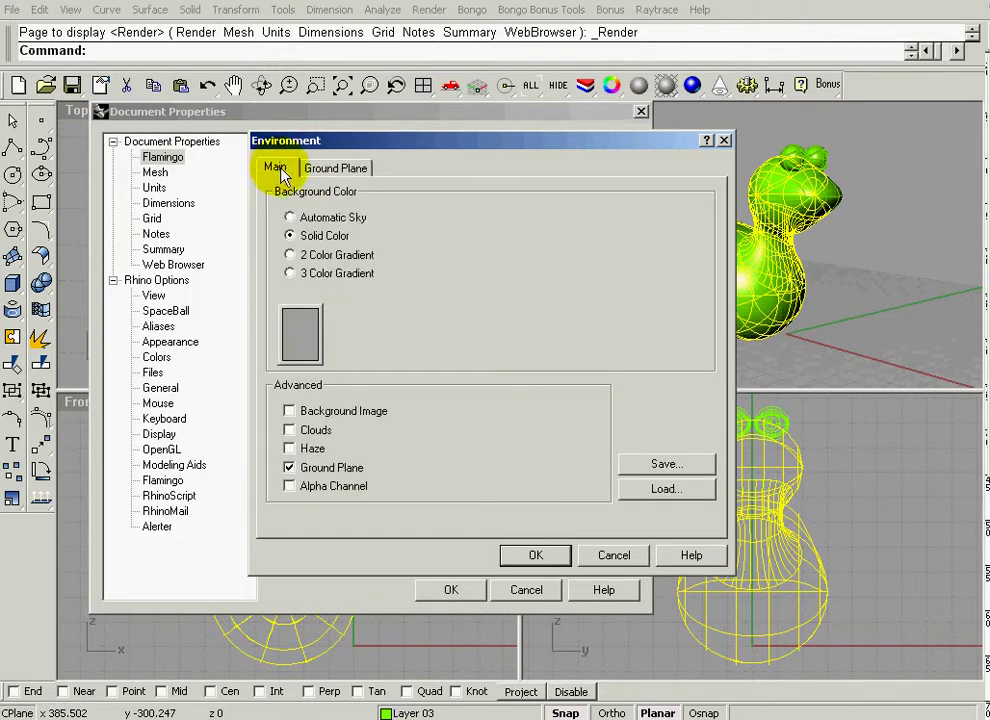
click(289, 429)
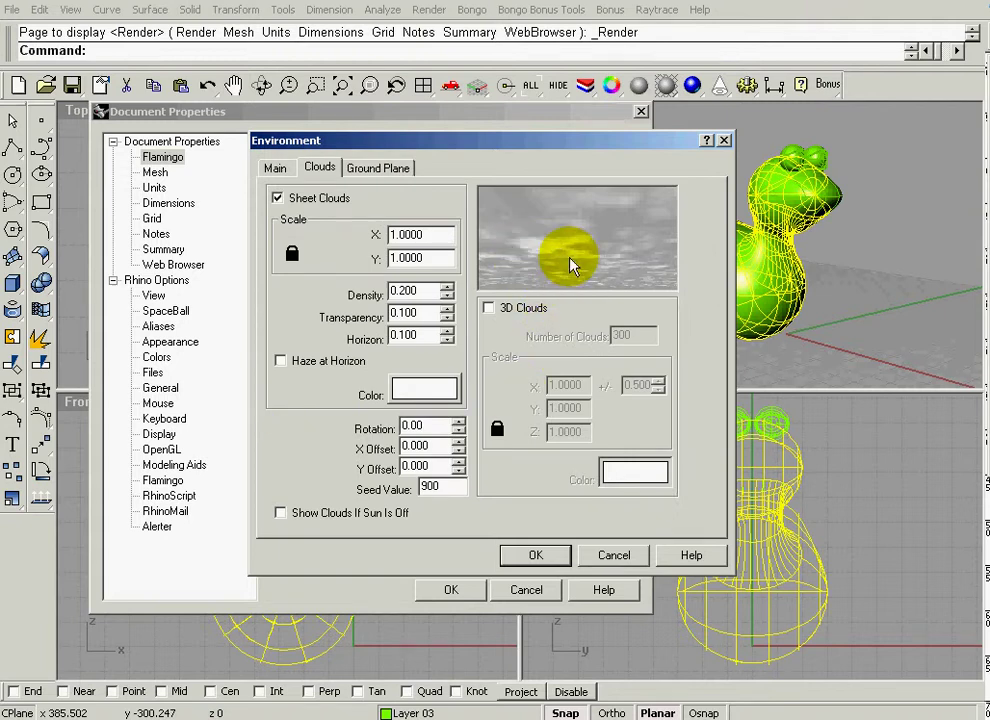
click(424, 394)
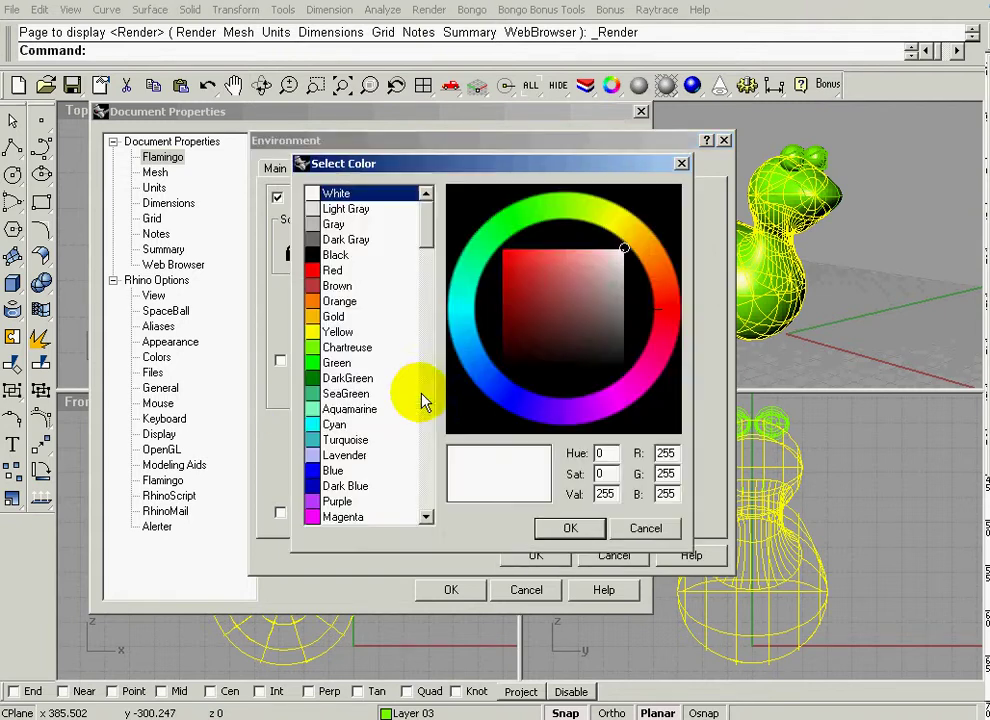
click(305, 438)
click(556, 534)
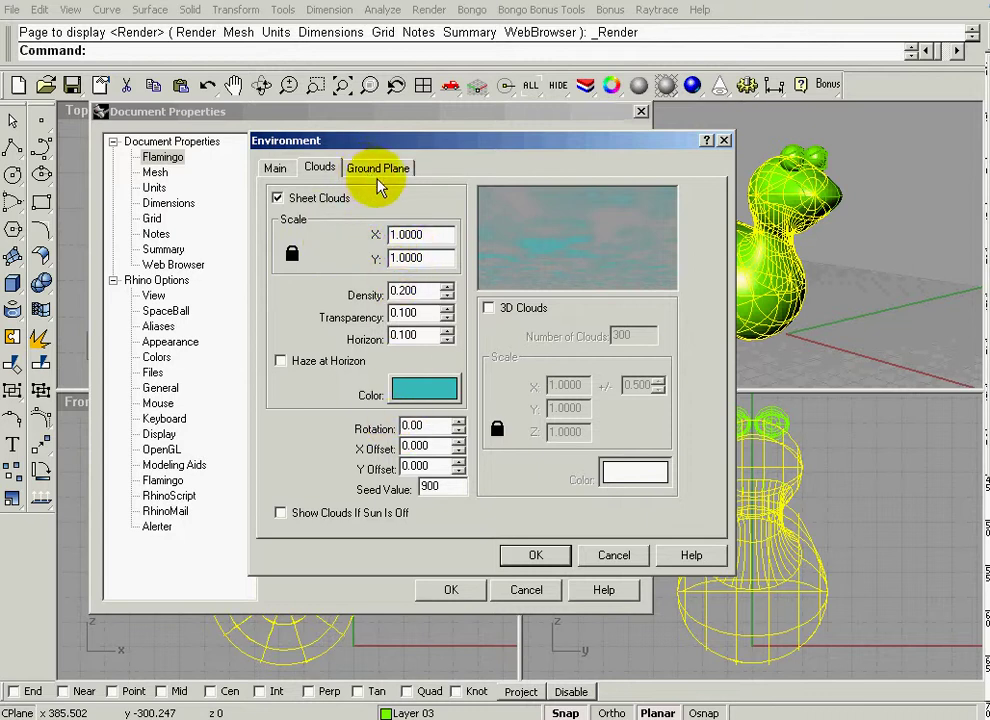
Enable 3D Clouds in the environment and confirm the changes.
click(536, 562)
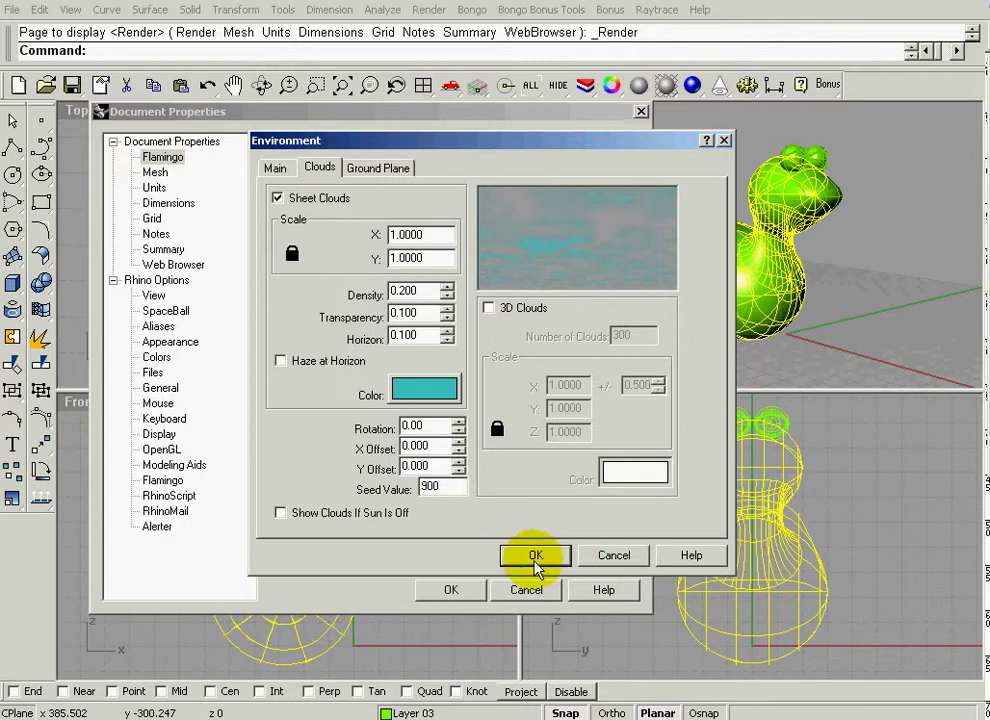
click(489, 308)
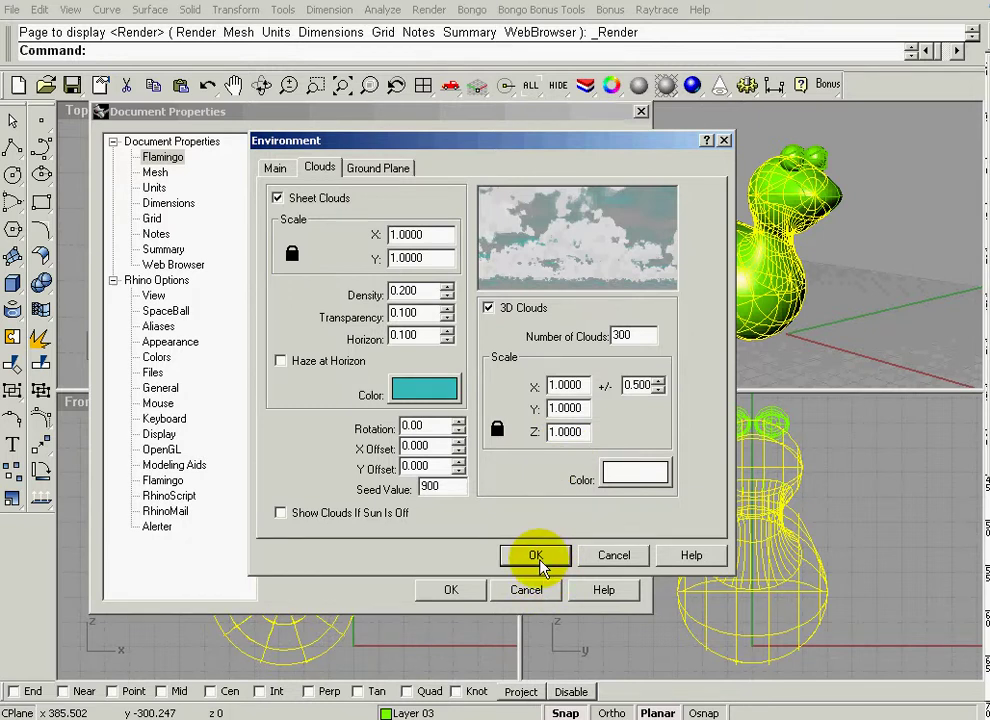
click(537, 558)
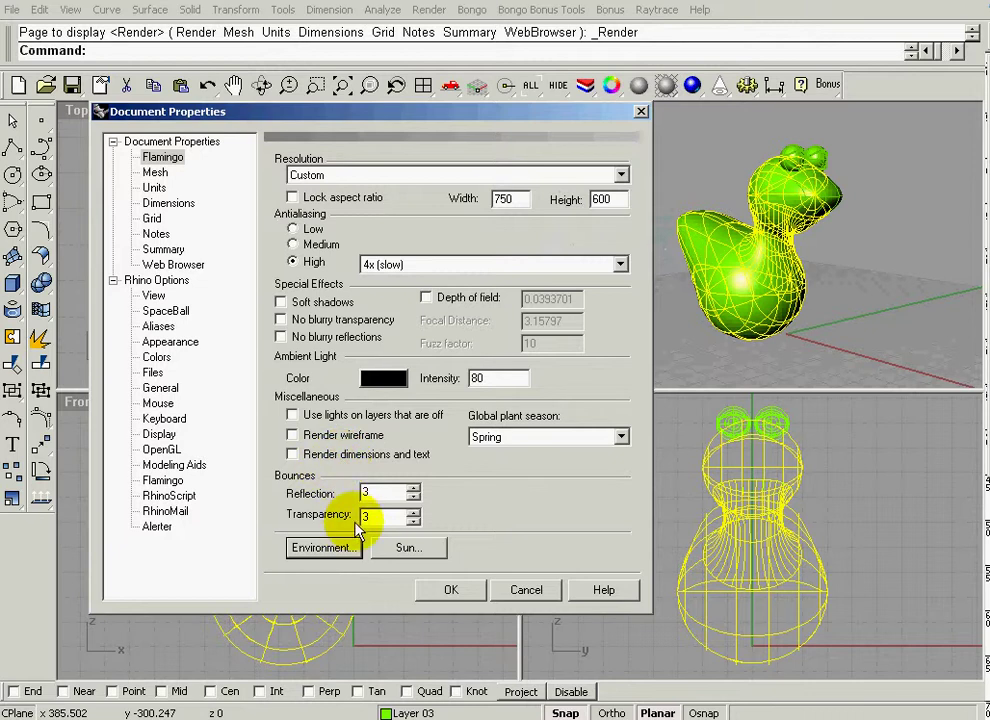
Turn the Flamingo sun on and move its clock time back to about 1:00 pm.
click(402, 549)
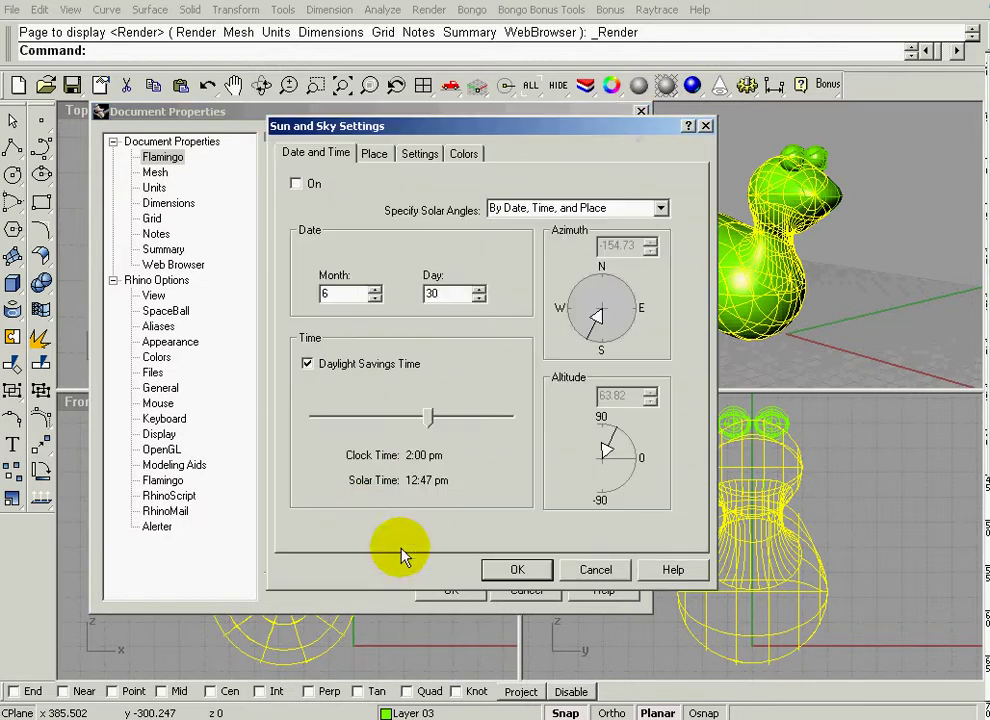
click(298, 185)
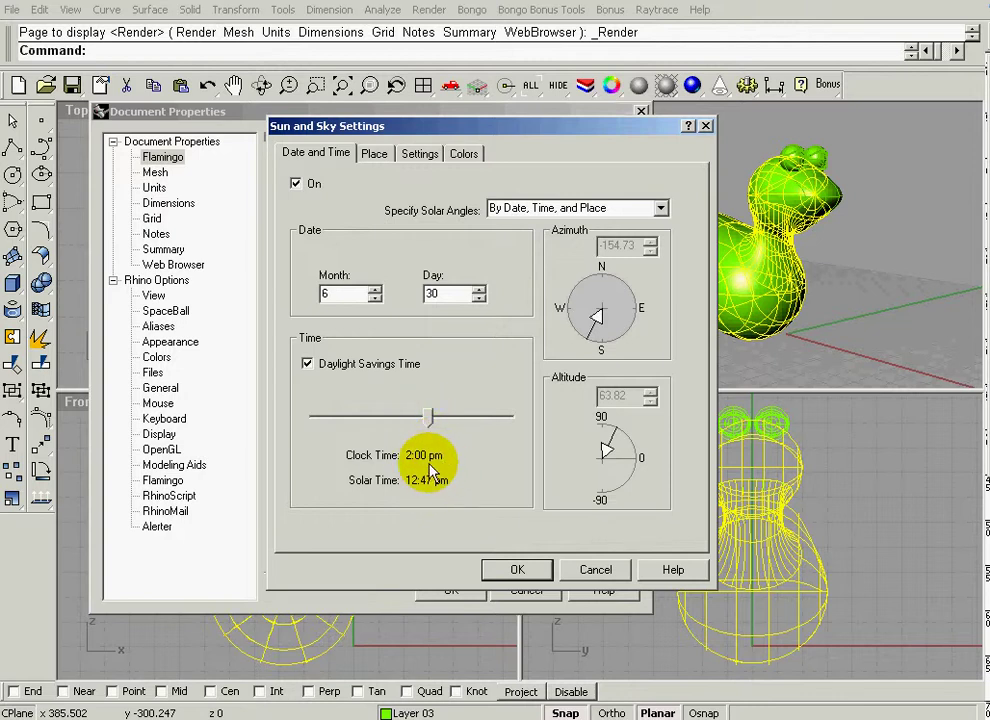
mouse_move(428, 421)
mouse_down()
mouse_move(398, 418)
mouse_move(420, 420)
mouse_up()
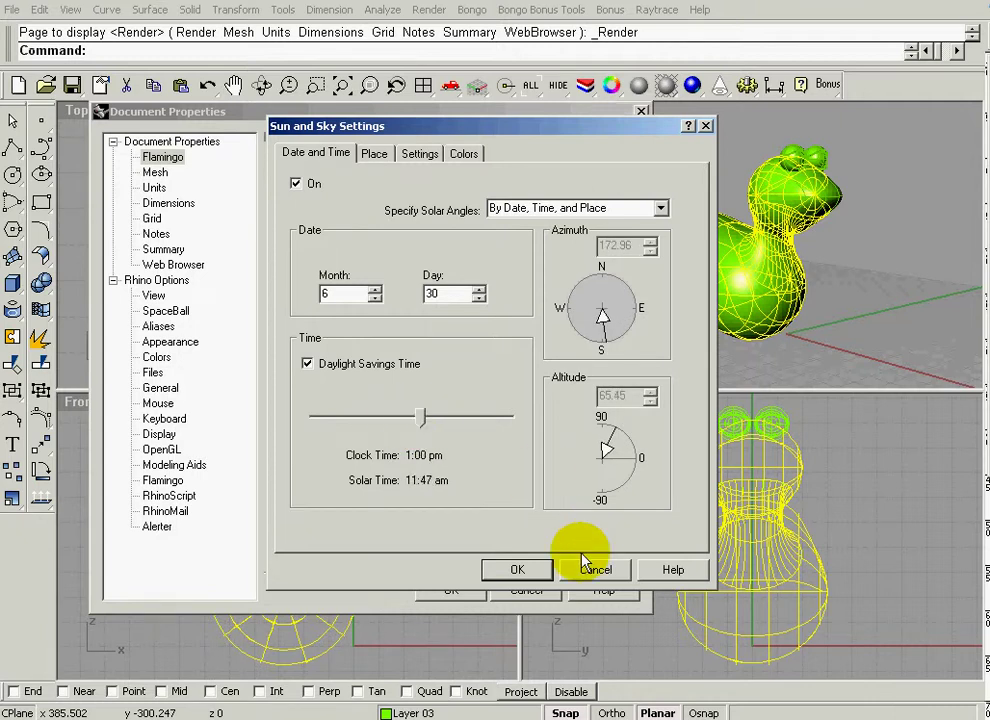
Confirm the Sun and Sky Settings to return to the Flamingo document properties.
click(514, 568)
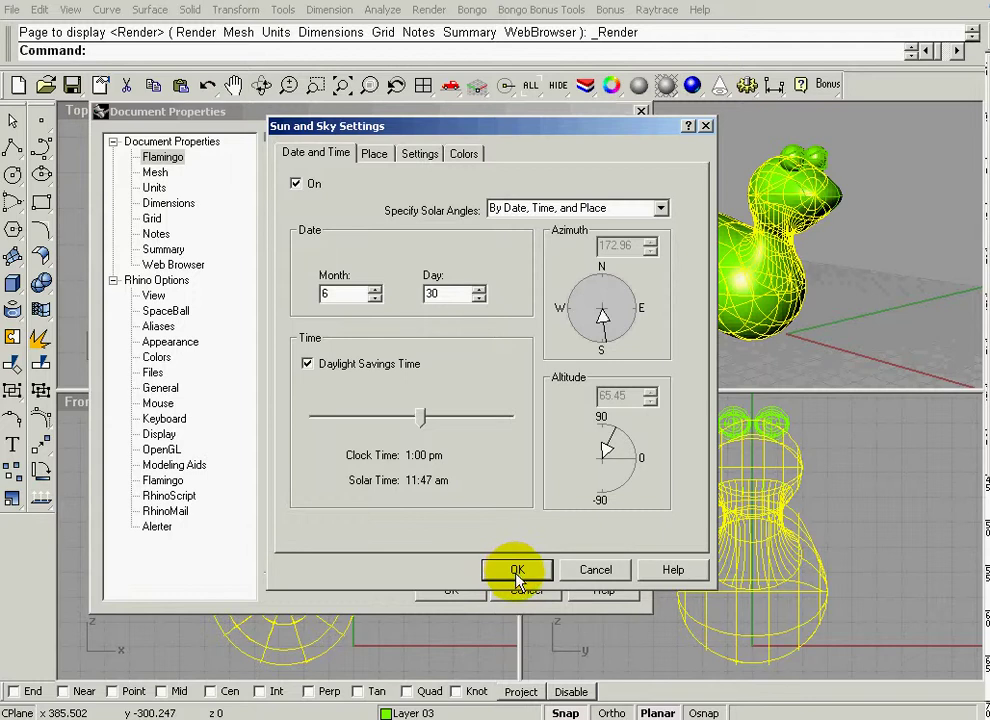
click(517, 571)
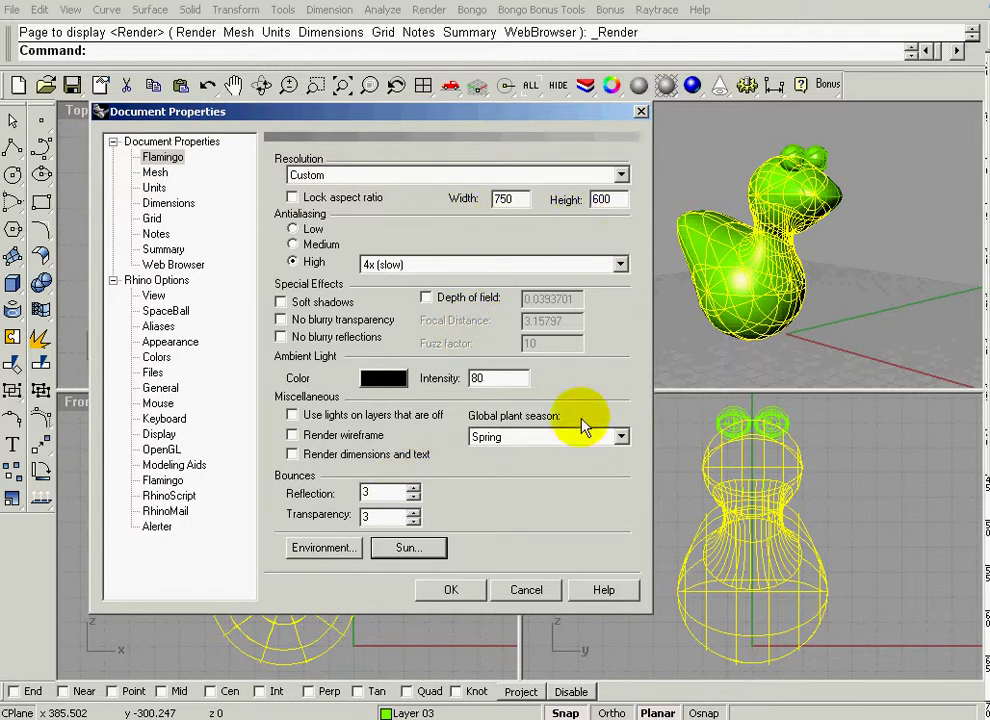
Apply the document properties, raytrace the duck, then close the Flamingo Raytrace window.
click(451, 594)
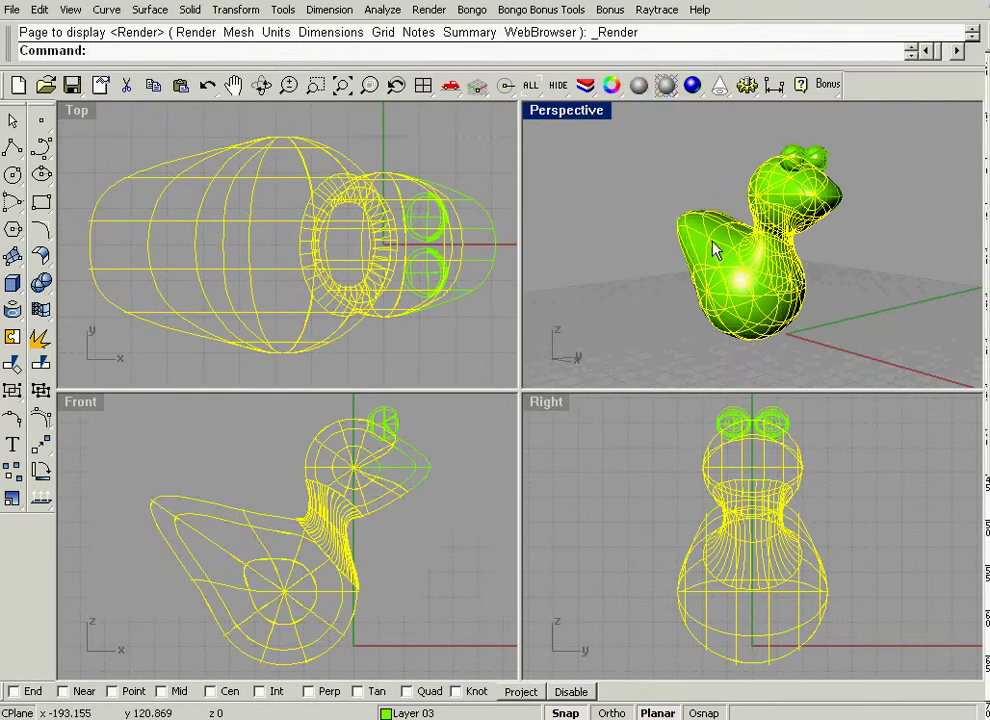
click(692, 84)
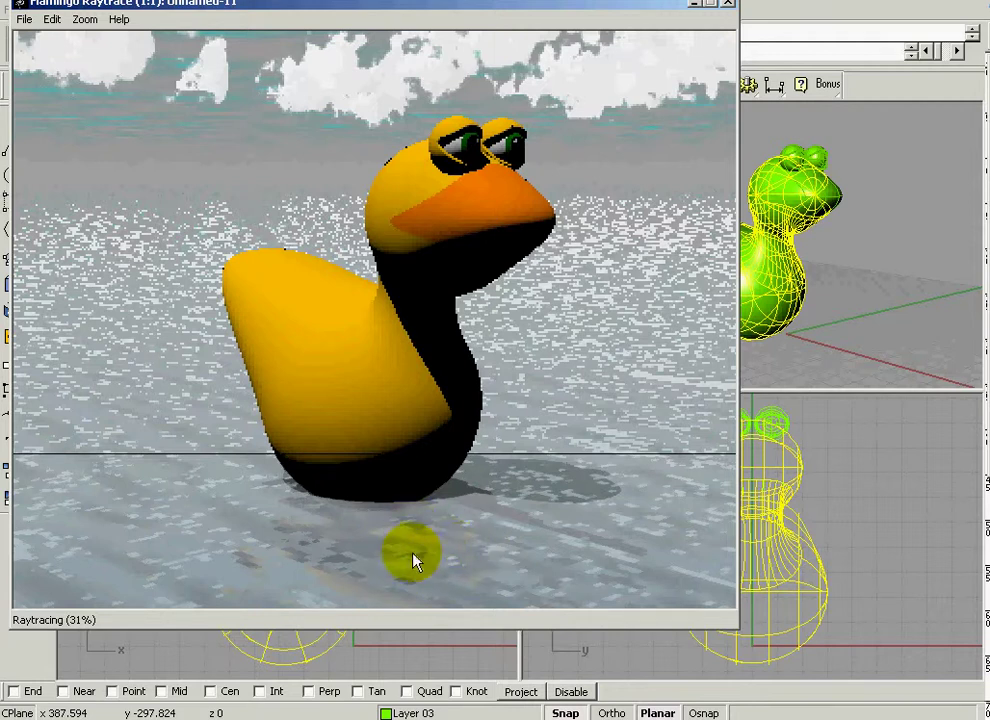
click(727, 4)
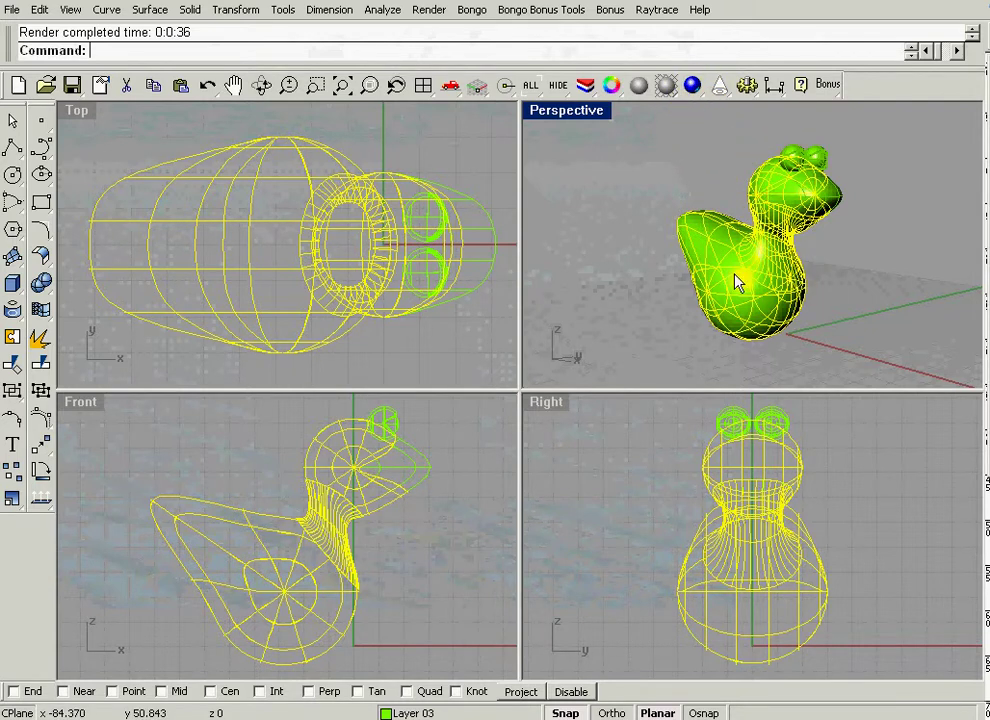
click(617, 116)
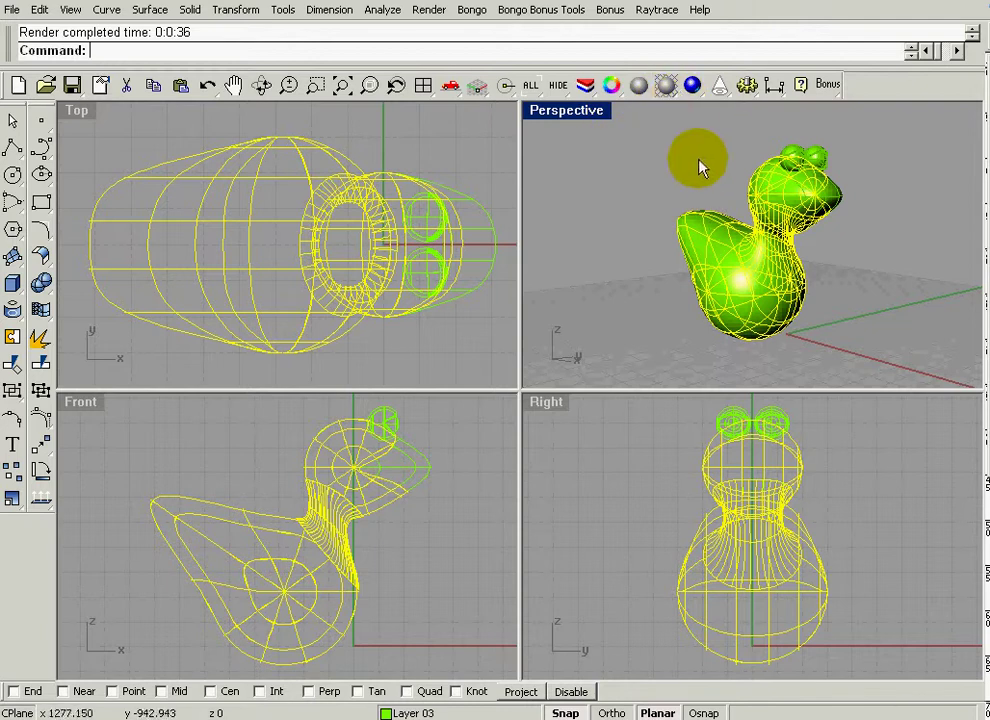